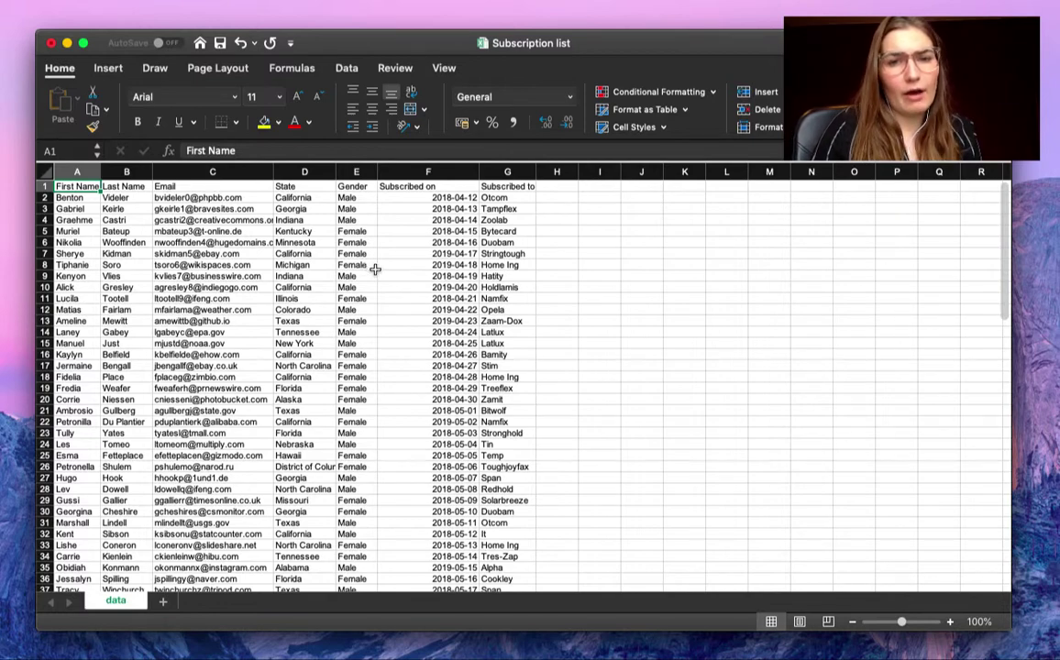
Switch to Google Chrome and locate Subscription list.xlsx in the Excel Files folder synced to Google Drive.
{"action": "left_click", "coordinate": [506, 266]}
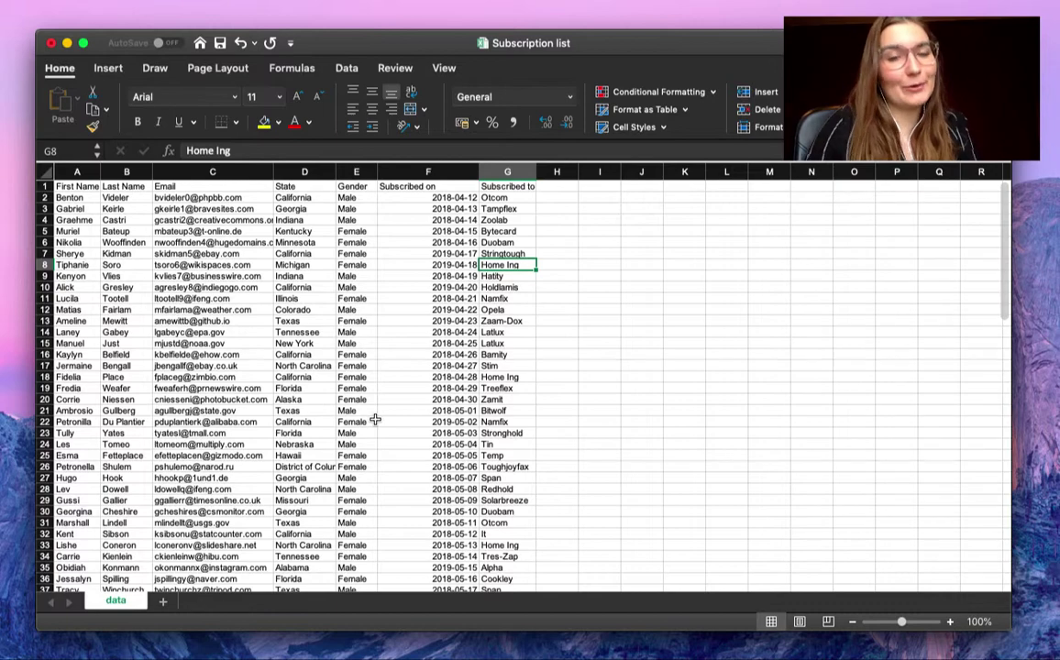
{"action": "left_click", "coordinate": [197, 652]}
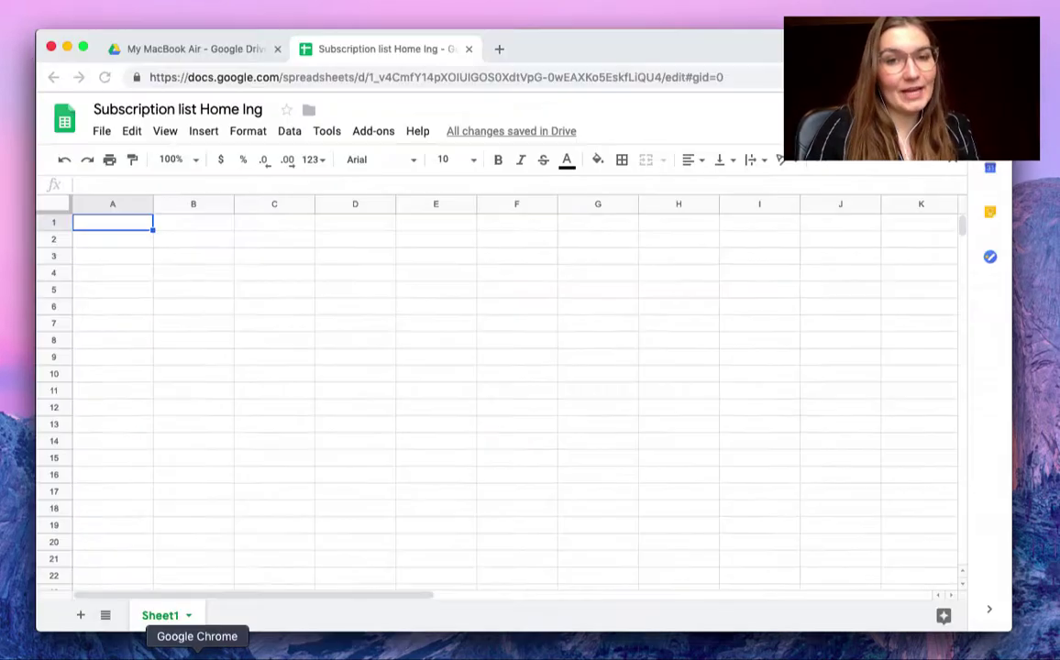
{"action": "left_click", "coordinate": [220, 53]}
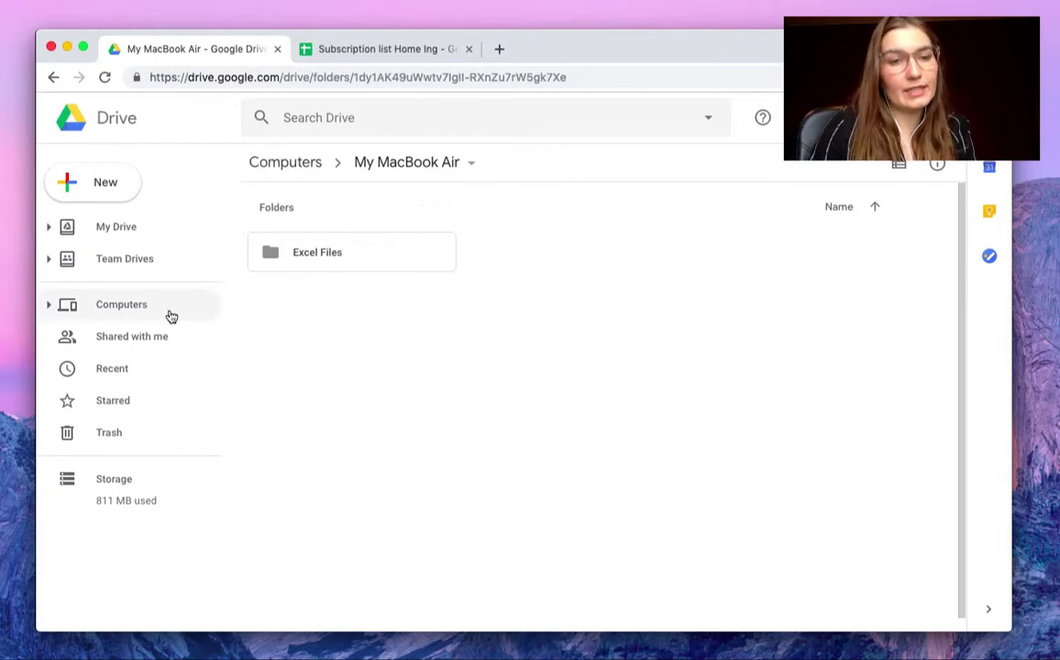
{"action": "double_click", "coordinate": [322, 253]}
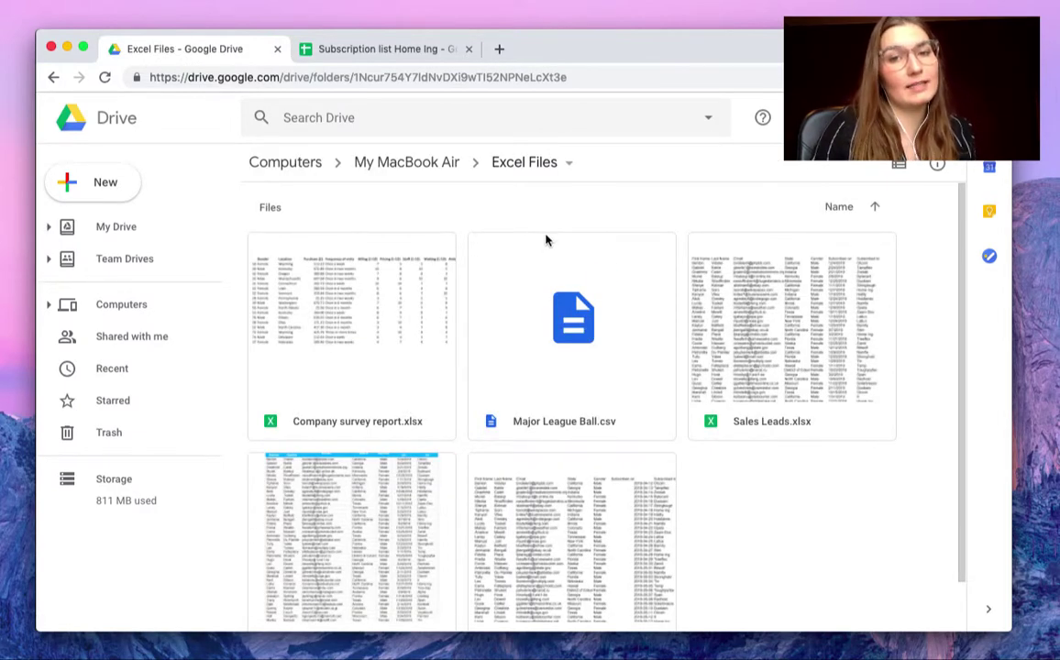
{"action": "scroll", "coordinate": [706, 300], "scroll_direction": "down", "scroll_amount": 2}
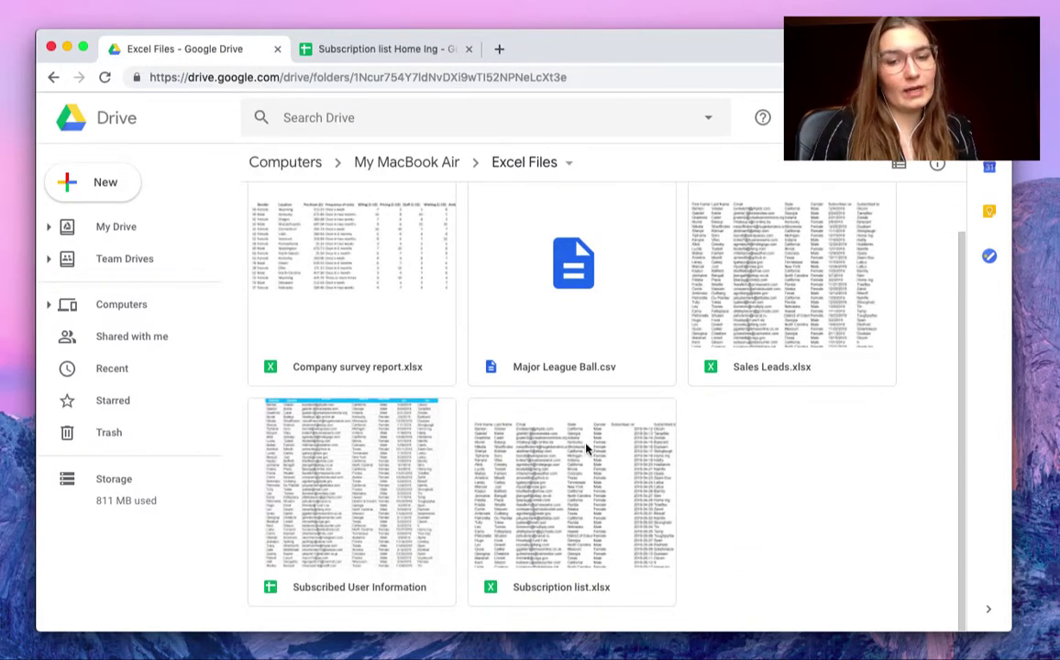
{"action": "right_click", "coordinate": [552, 503]}
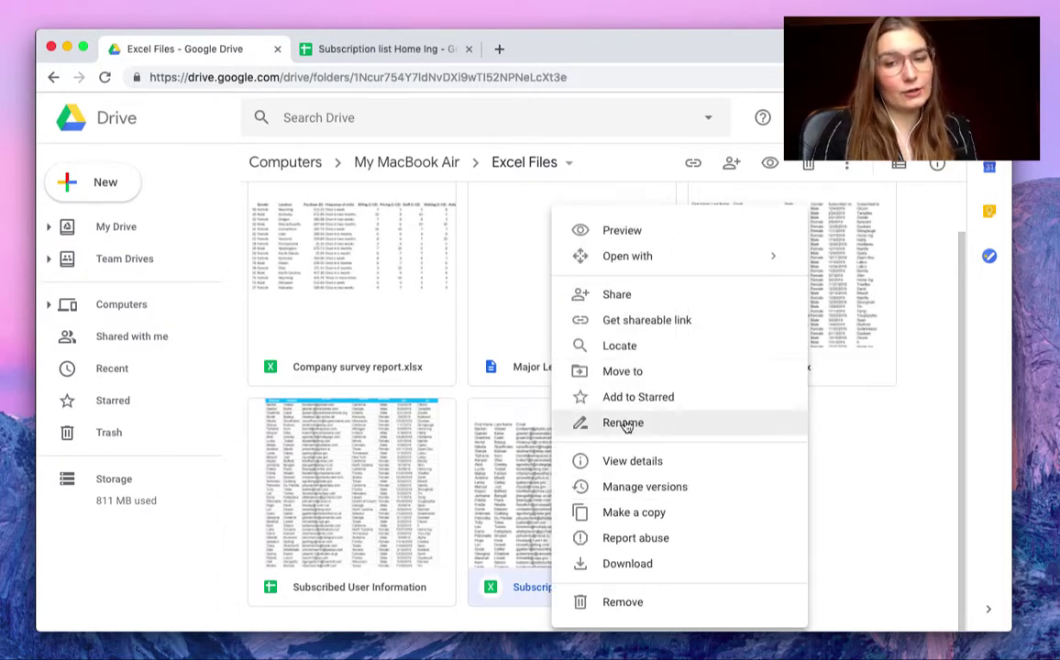
{"action": "left_click", "coordinate": [837, 467]}
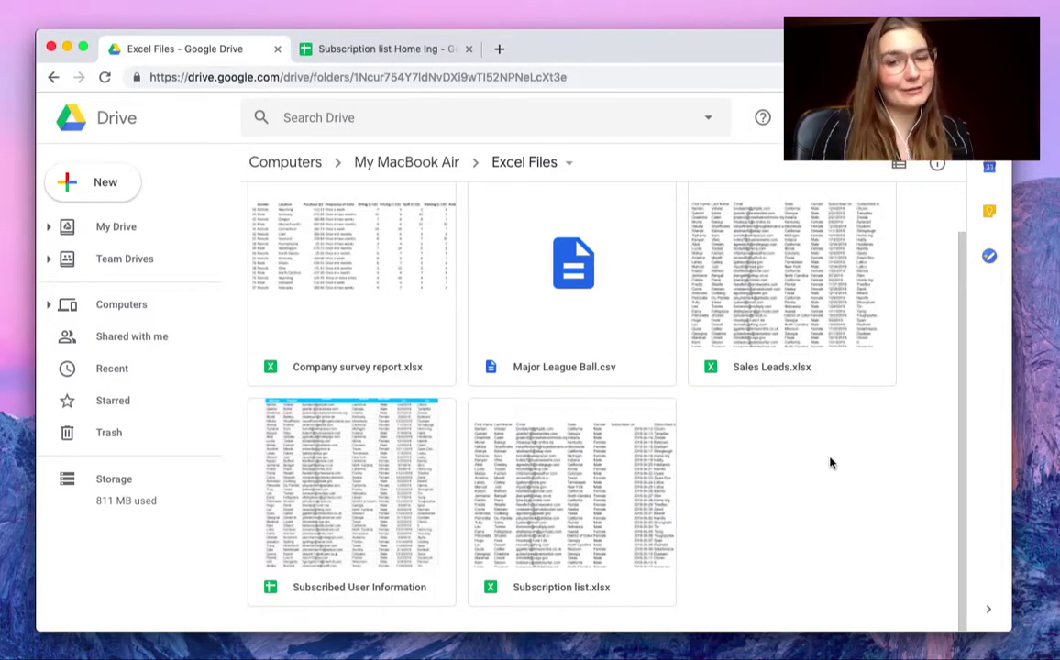
Return to the Subscription list Home Ing spreadsheet and start the Sheetgo add-on.
{"action": "left_click", "coordinate": [453, 57]}
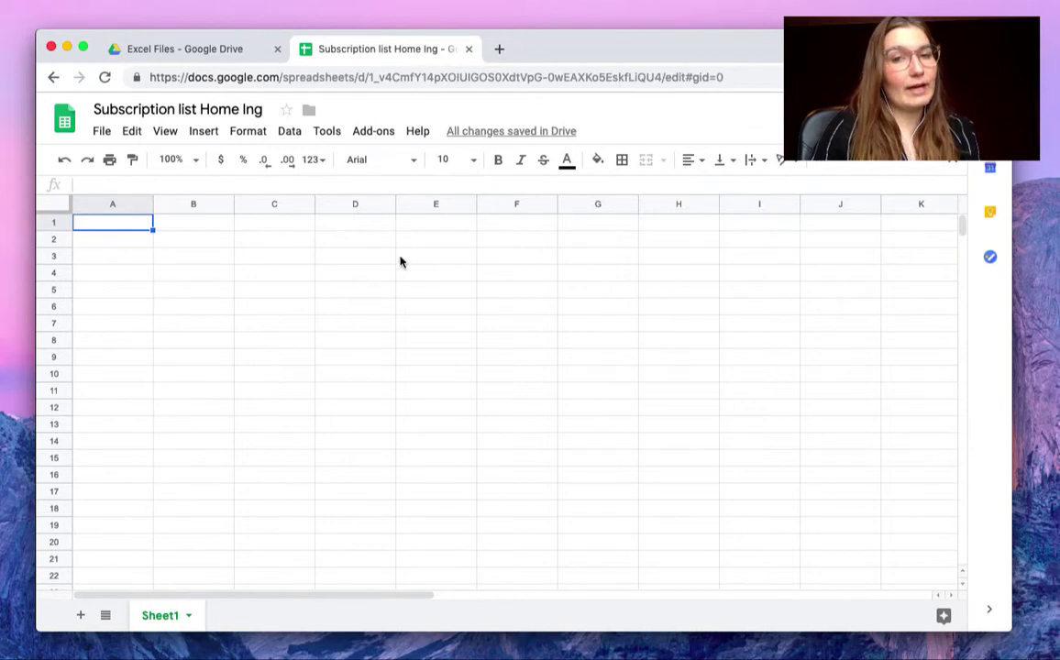
{"action": "left_click", "coordinate": [360, 325]}
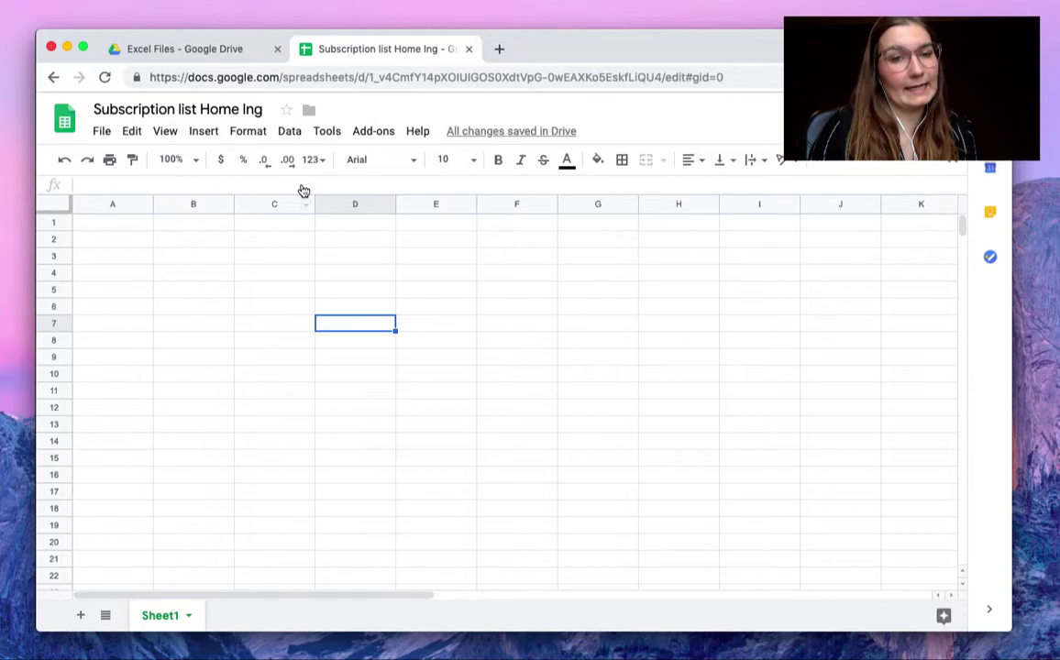
{"action": "left_click", "coordinate": [374, 131]}
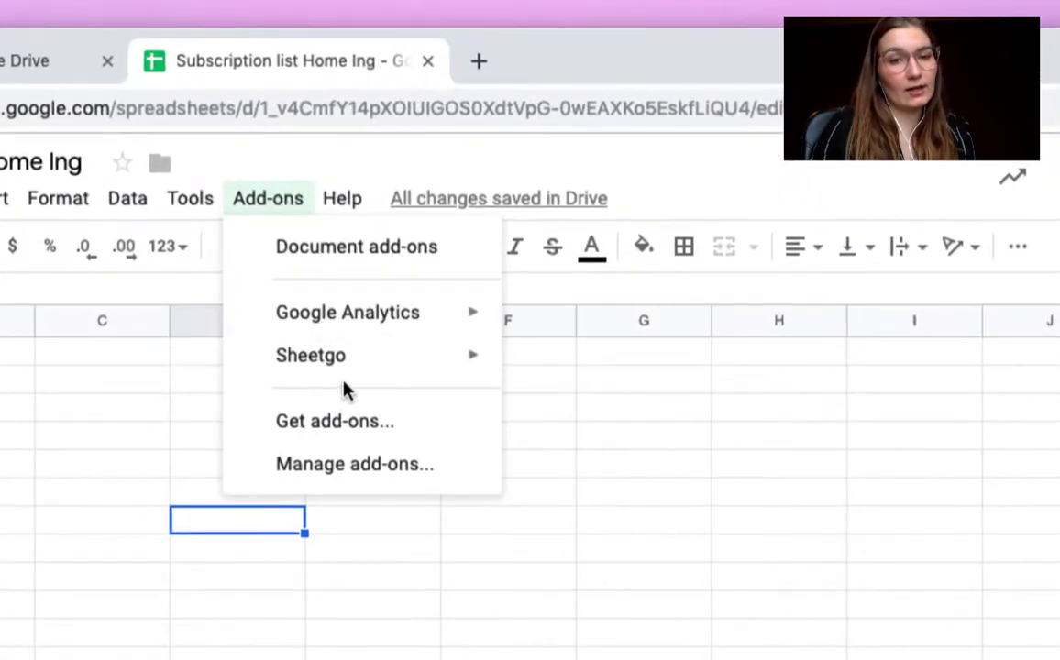
{"action": "mouse_move", "coordinate": [348, 362]}
{"action": "left_click", "coordinate": [547, 368]}
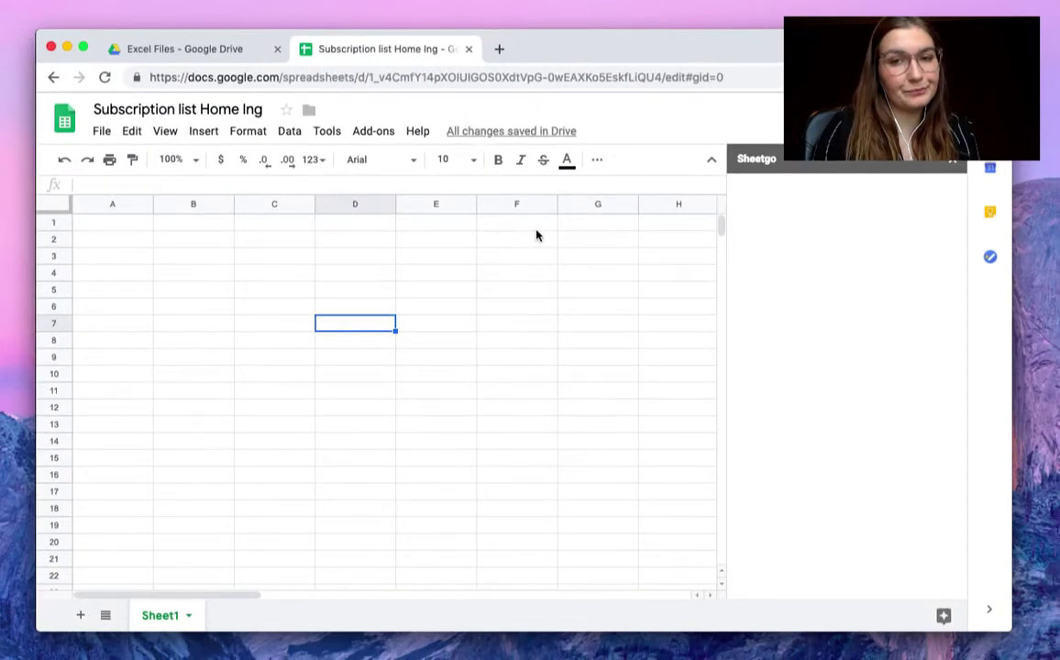
{"action": "left_click", "coordinate": [371, 133]}
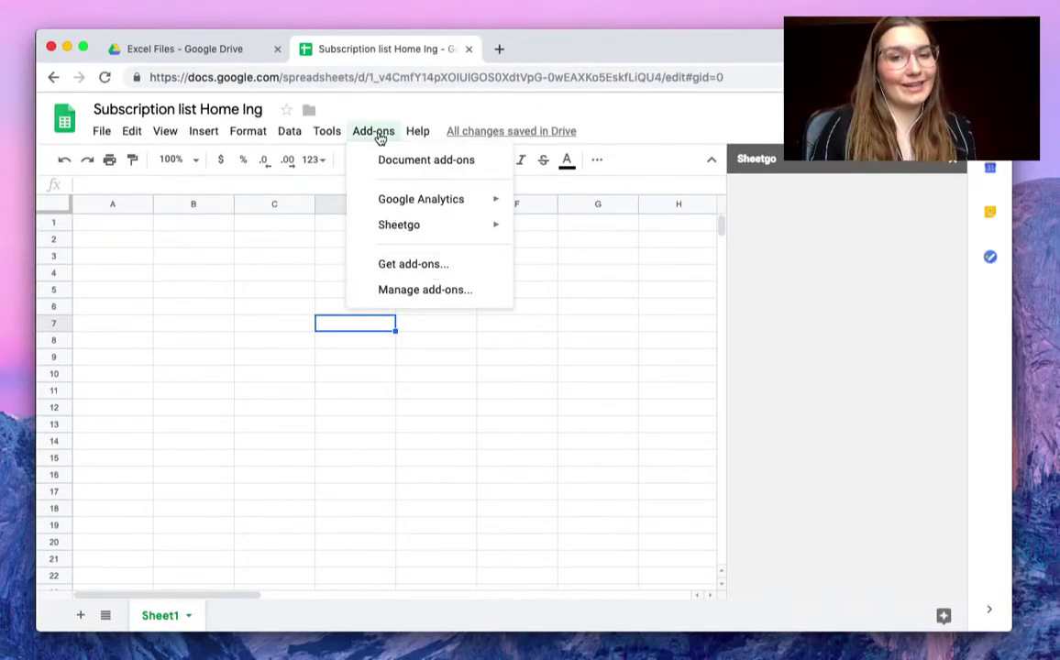
{"action": "left_click", "coordinate": [374, 133]}
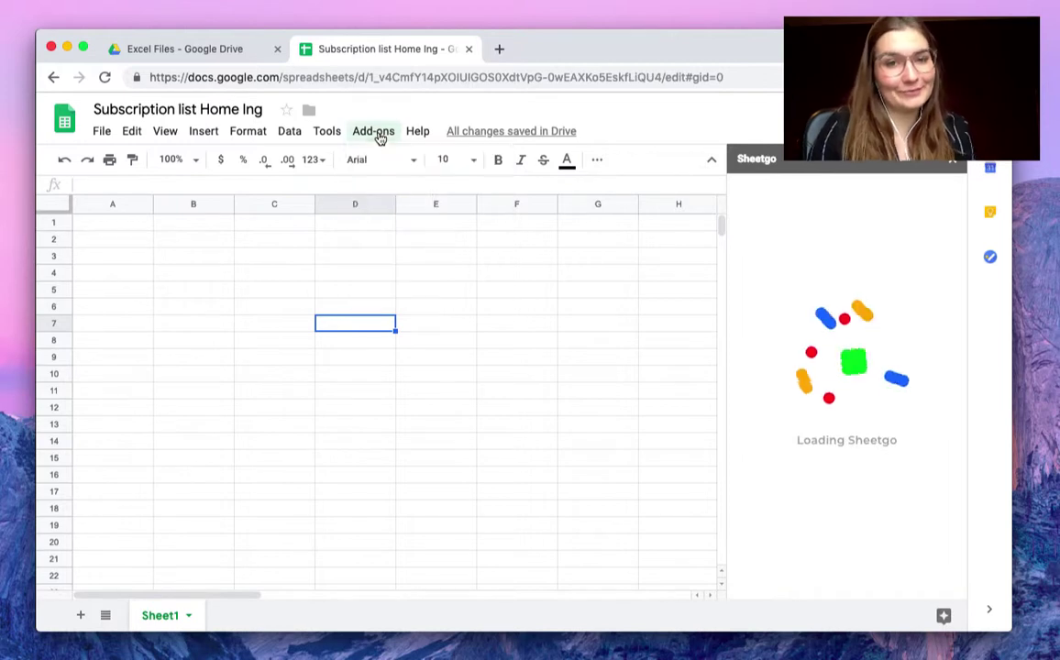
{"action": "left_click", "coordinate": [139, 225]}
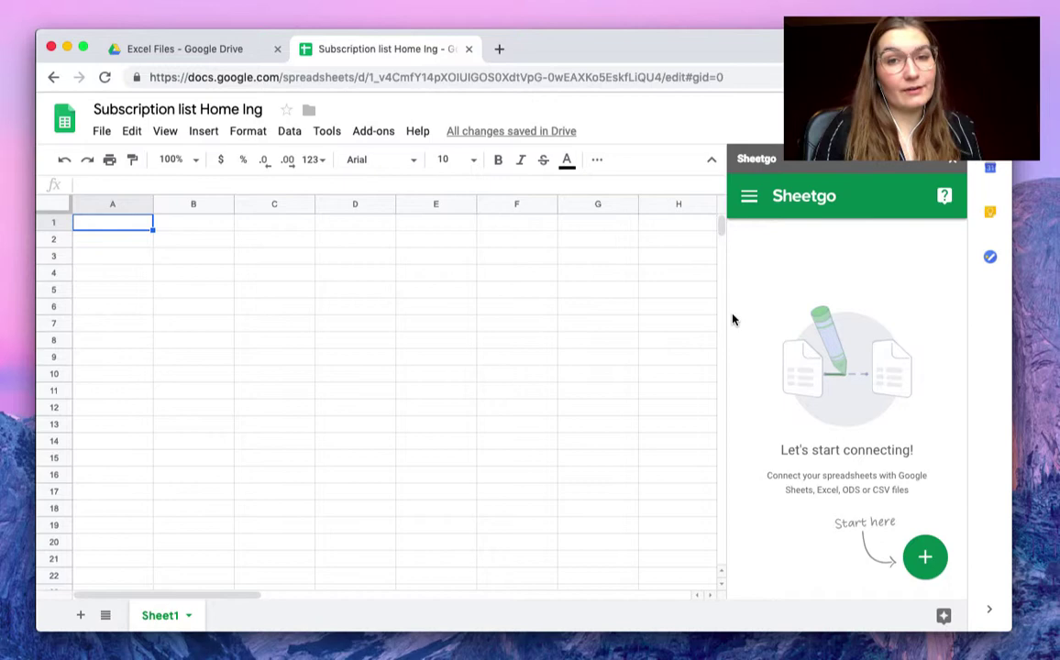
Create a new Sheetgo import connection with Subscription list.xlsx as its data source.
{"action": "mouse_move", "coordinate": [926, 557]}
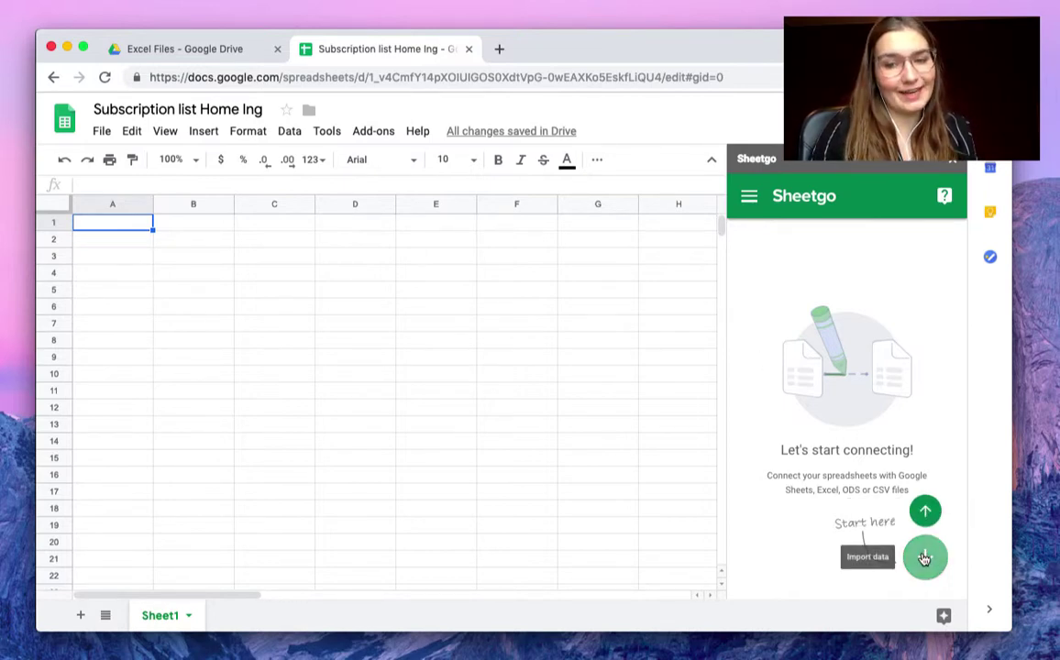
{"action": "left_click", "coordinate": [925, 559]}
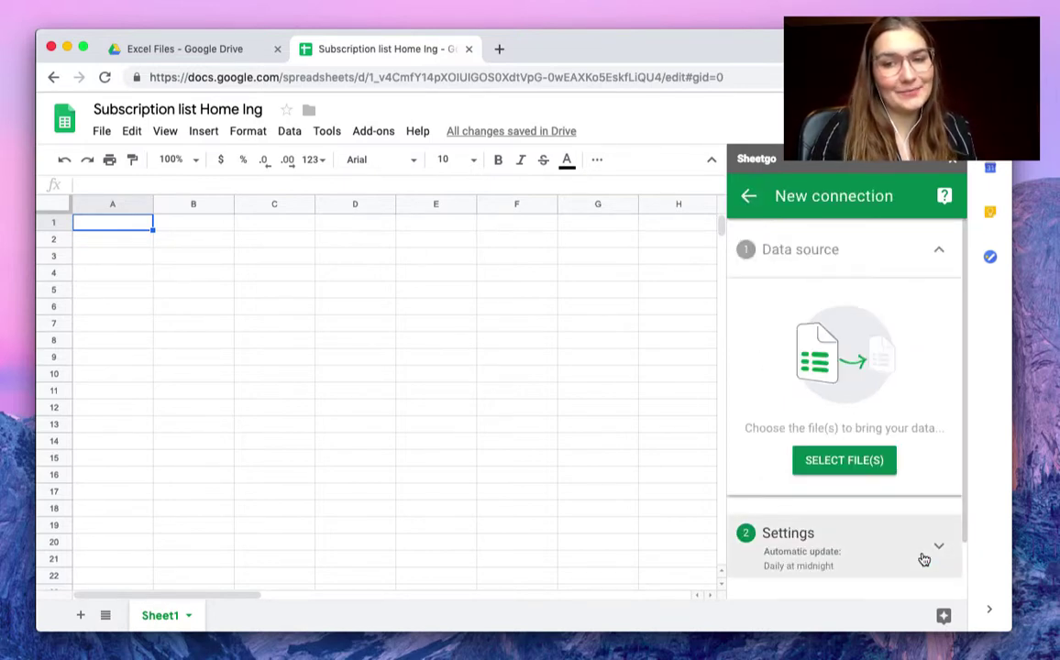
{"action": "left_click", "coordinate": [850, 462]}
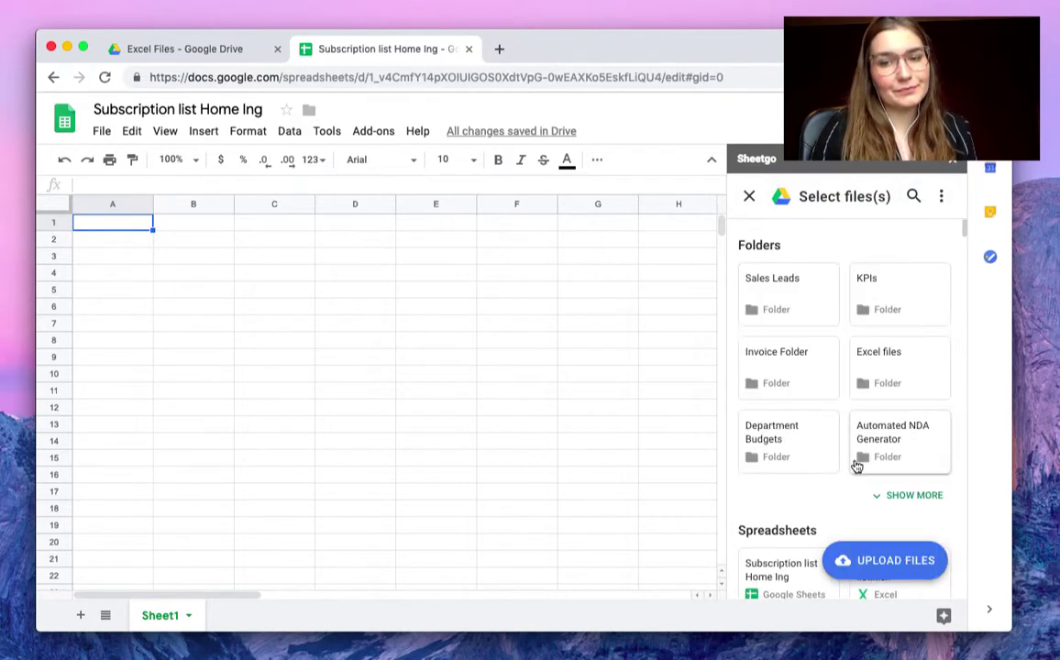
{"action": "scroll", "coordinate": [856, 466], "scroll_direction": "down", "scroll_amount": 4}
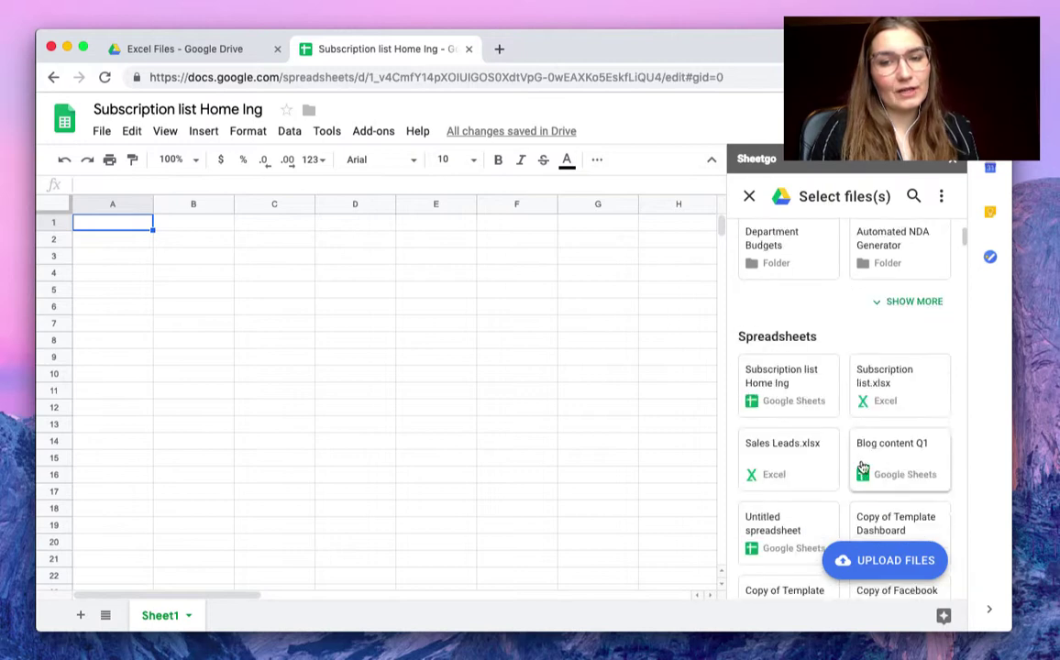
{"action": "left_click", "coordinate": [891, 386]}
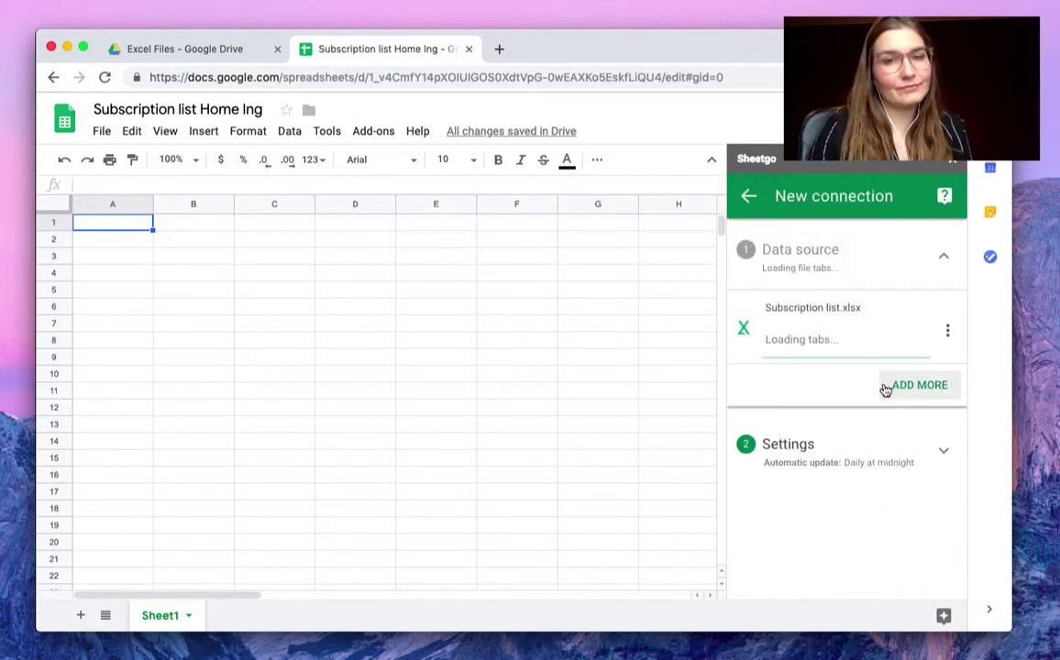
Name the new connection Home_Ing in its settings.
{"action": "left_click", "coordinate": [852, 455]}
{"action": "left_click", "coordinate": [822, 428]}
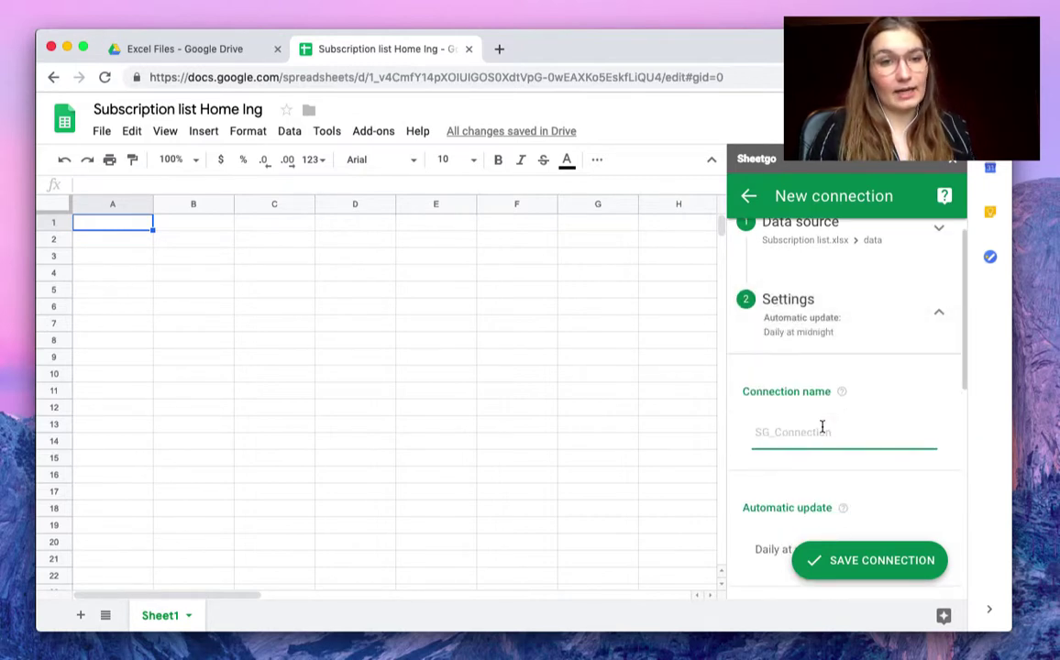
{"action": "type", "text": "Home_Ing"}
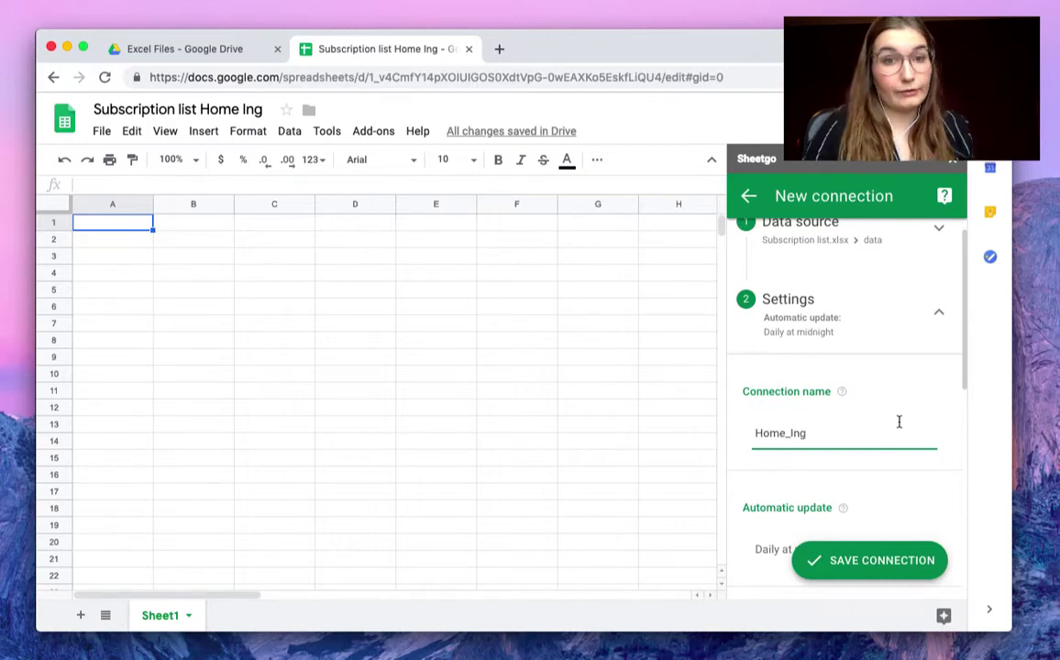
Enable the connection's import filter and set it to use Query language.
{"action": "scroll", "coordinate": [896, 426], "scroll_direction": "down", "scroll_amount": 5}
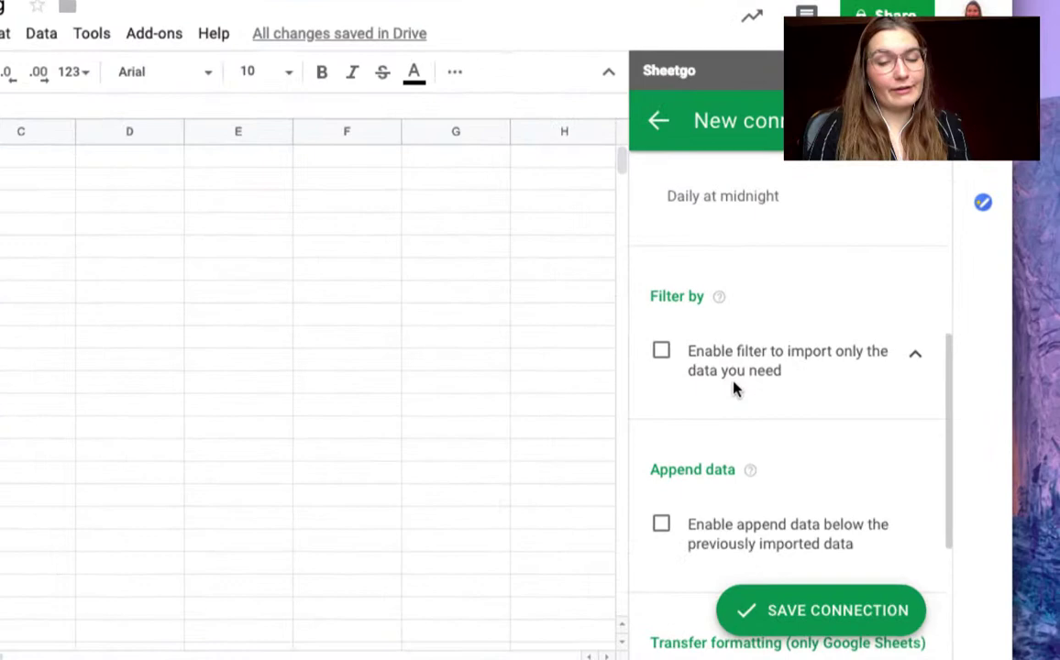
{"action": "left_click", "coordinate": [661, 351]}
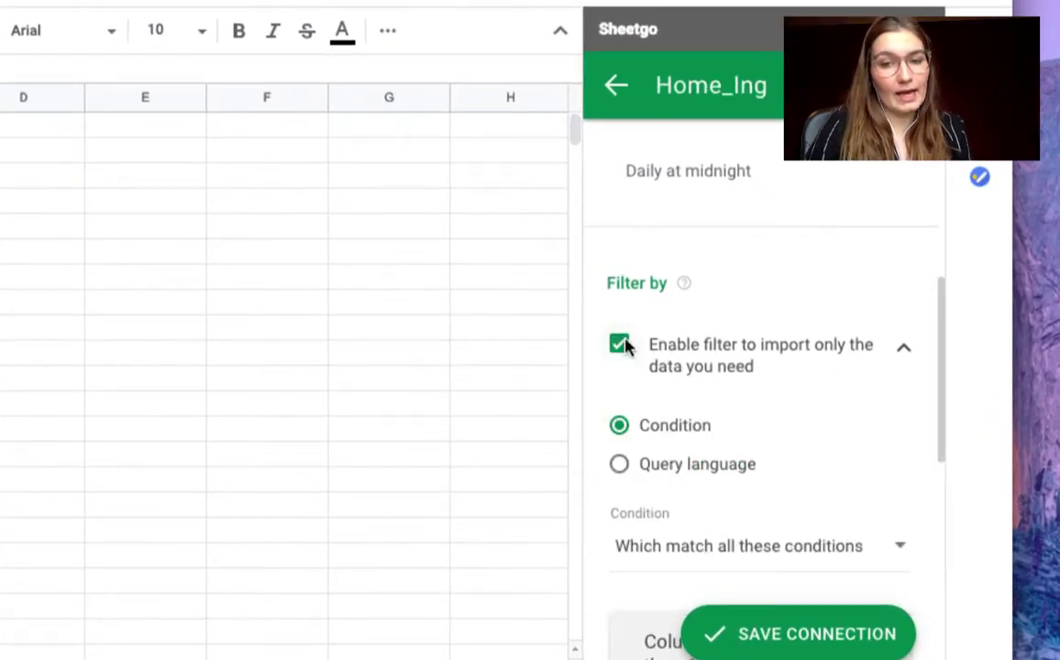
{"action": "scroll", "coordinate": [715, 353], "scroll_direction": "down", "scroll_amount": 1}
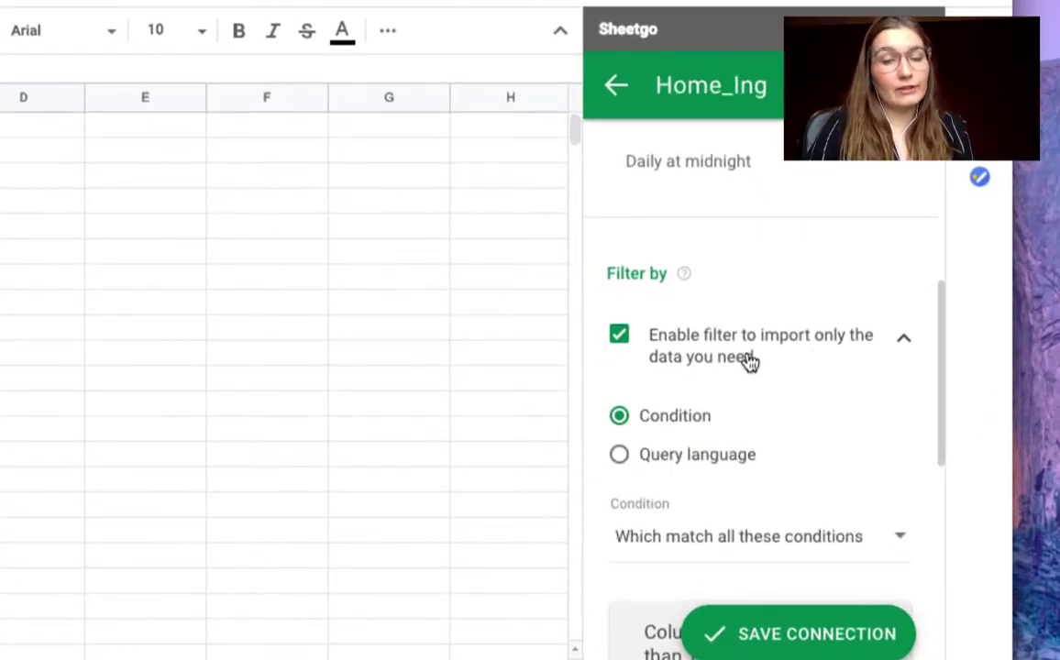
{"action": "left_click", "coordinate": [620, 455]}
{"action": "scroll", "coordinate": [800, 433], "scroll_direction": "down", "scroll_amount": 1}
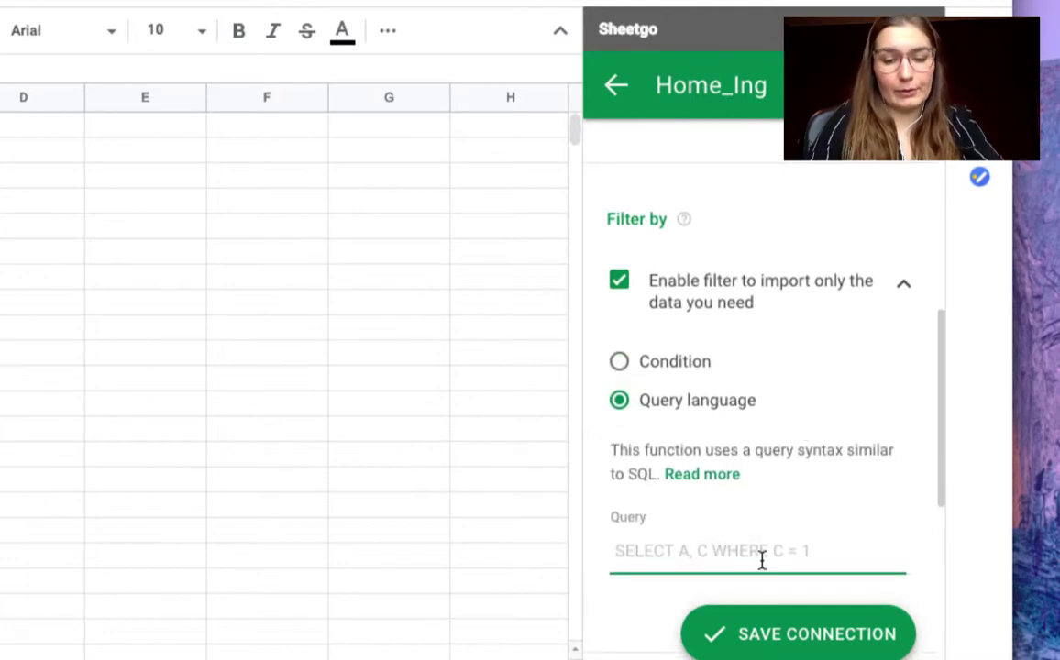
Set the filter query to SELECT * WHERE G = "Home Ing", checking the Subscribed to column's letter in the Excel source file.
{"action": "type", "text": "SELECT *"}
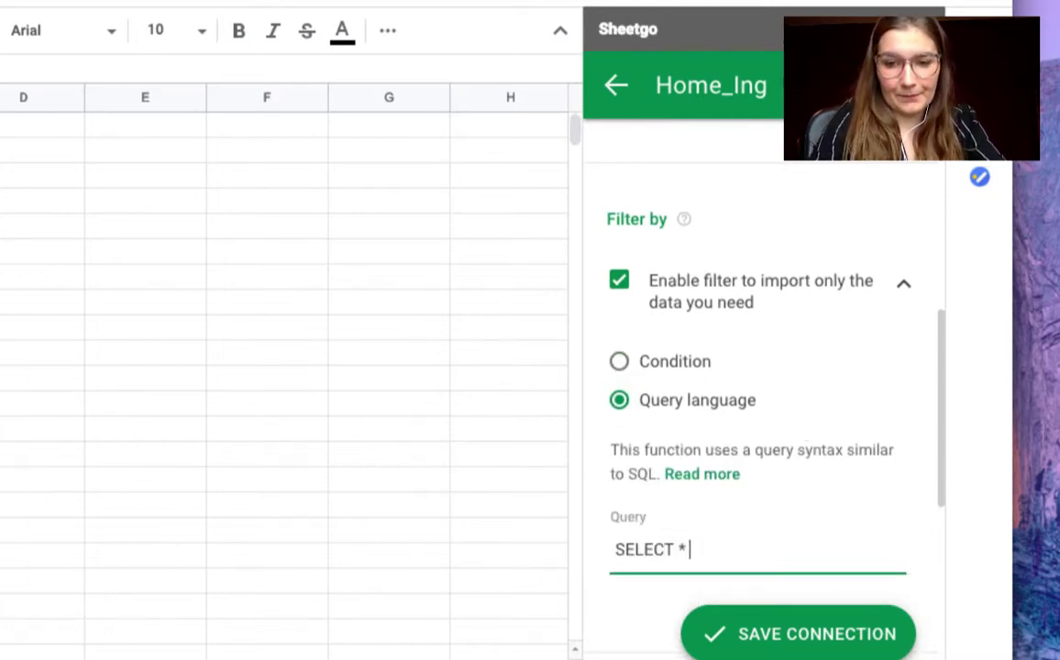
{"action": "type", "text": " WHERE"}
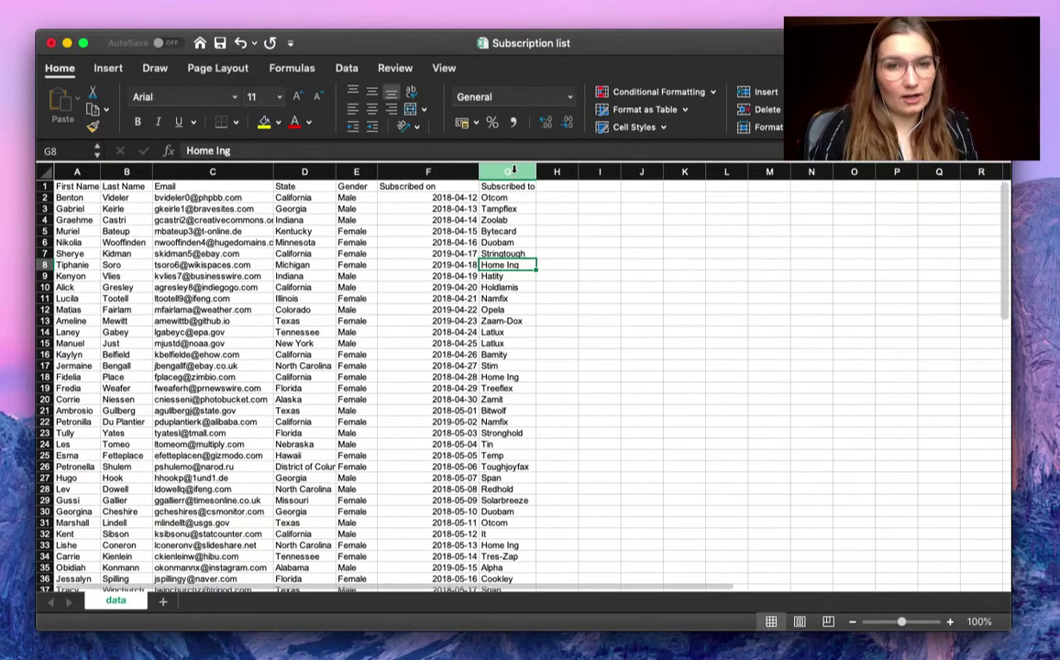
{"action": "left_click", "coordinate": [510, 172]}
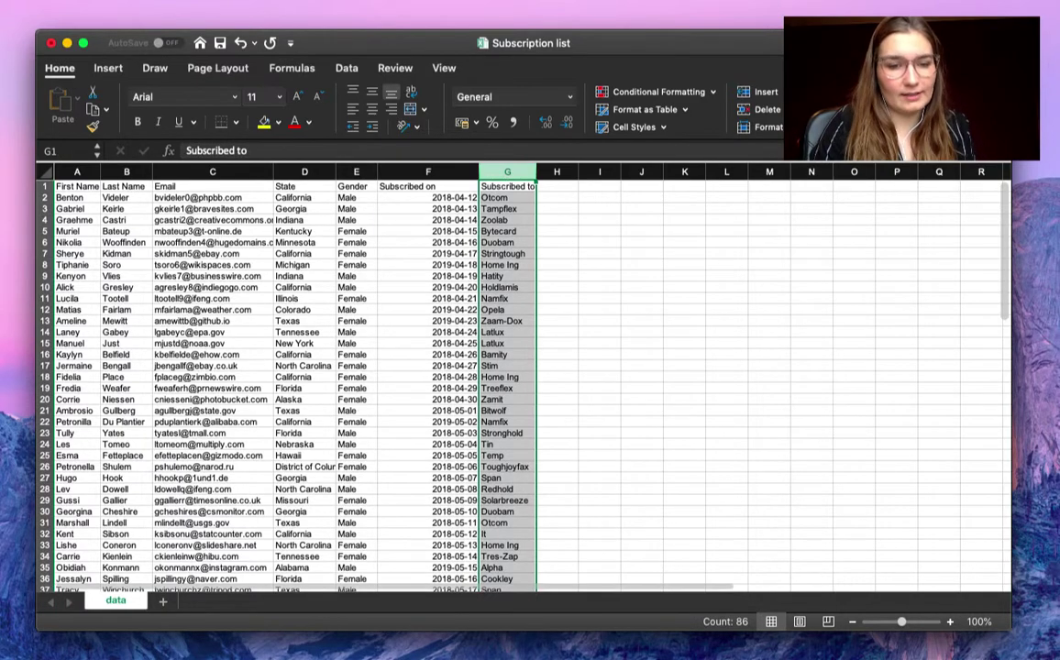
{"action": "left_click", "coordinate": [203, 653]}
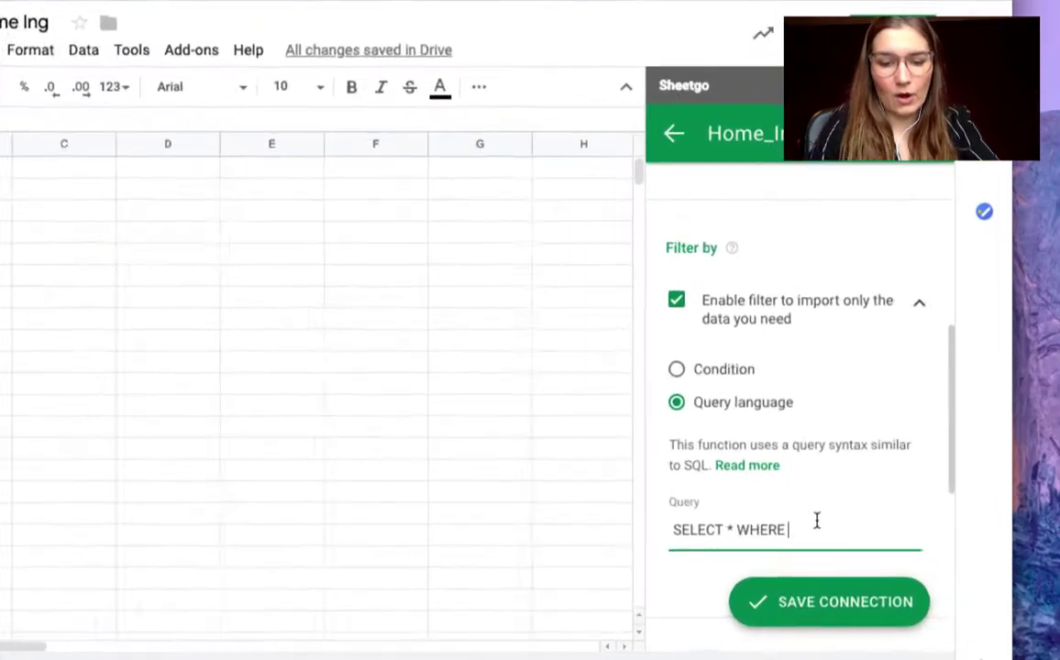
{"action": "type", "text": "G = "}
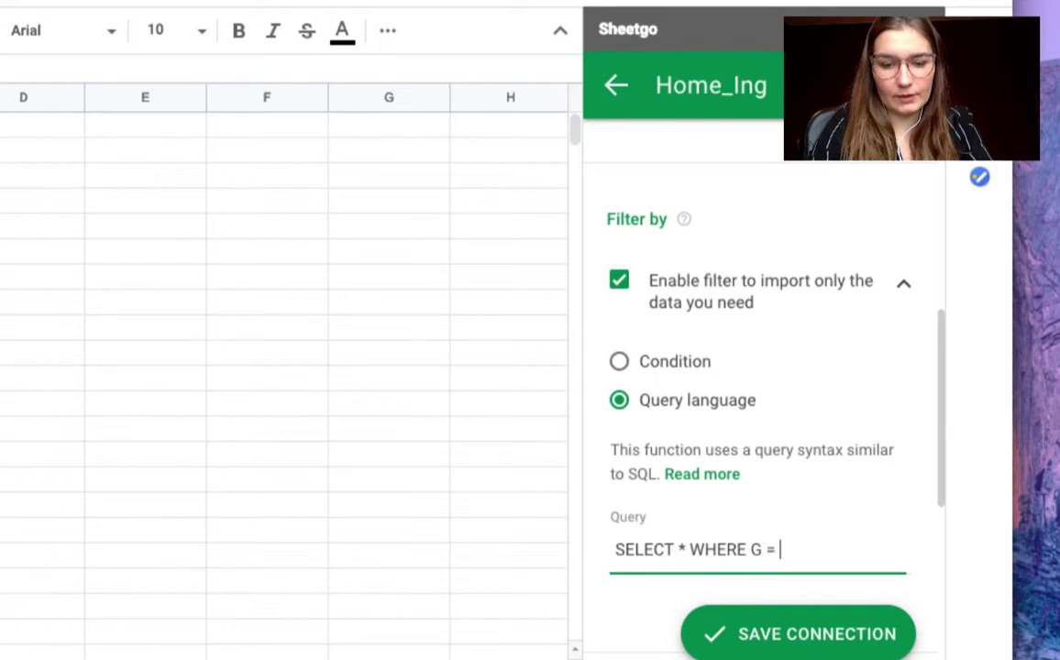
{"action": "type", "text": "\"Home IN"}
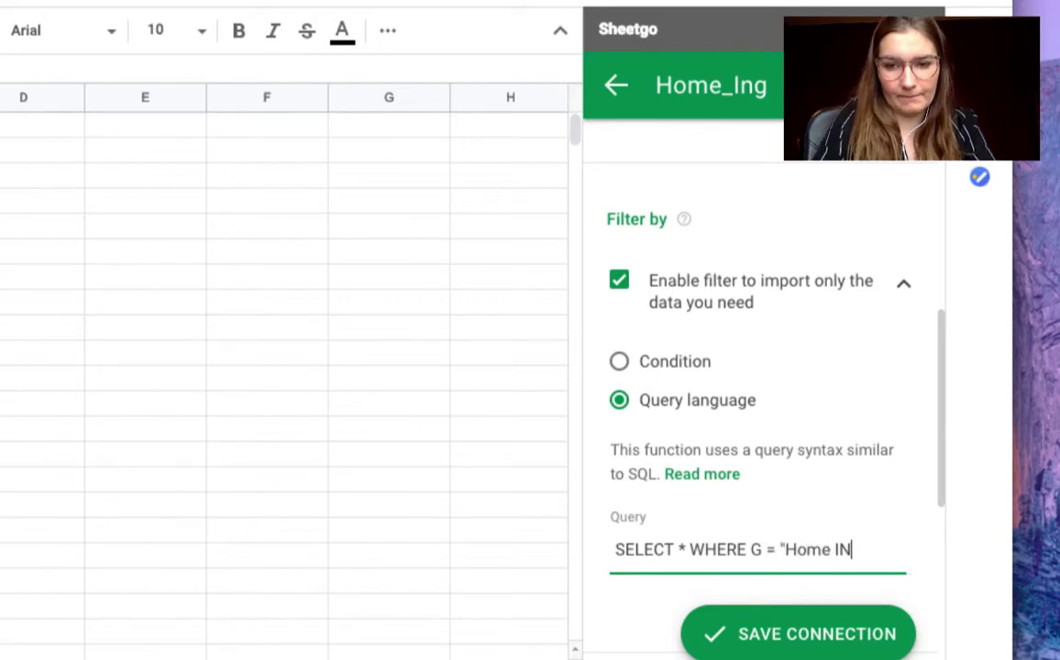
{"action": "key", "text": "BackSpace"}
{"action": "type", "text": "ng"}
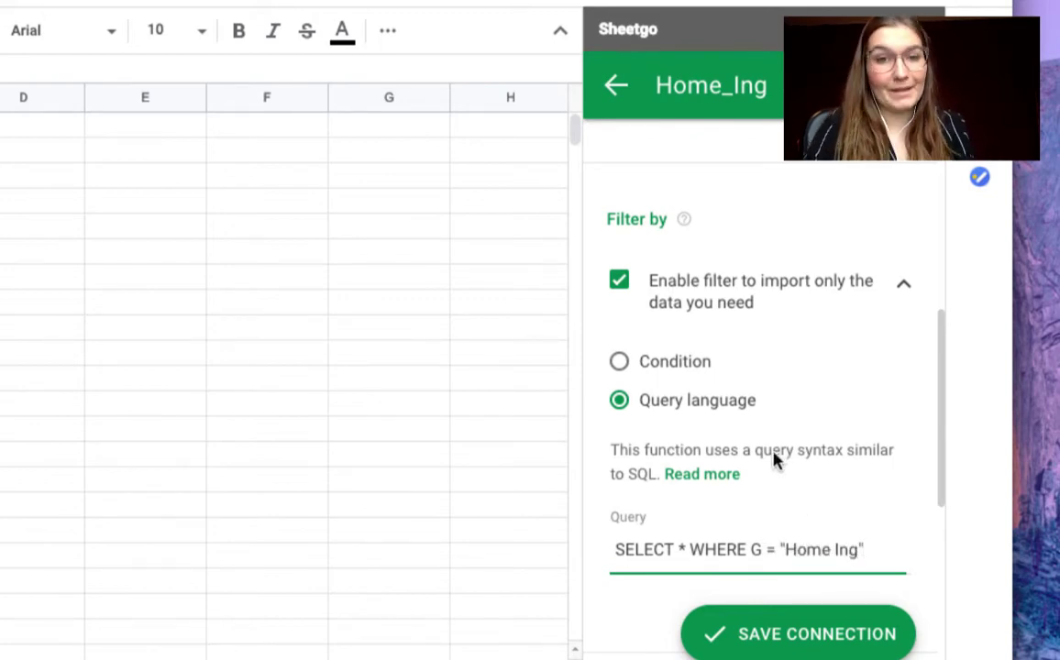
{"action": "type", "text": "\""}
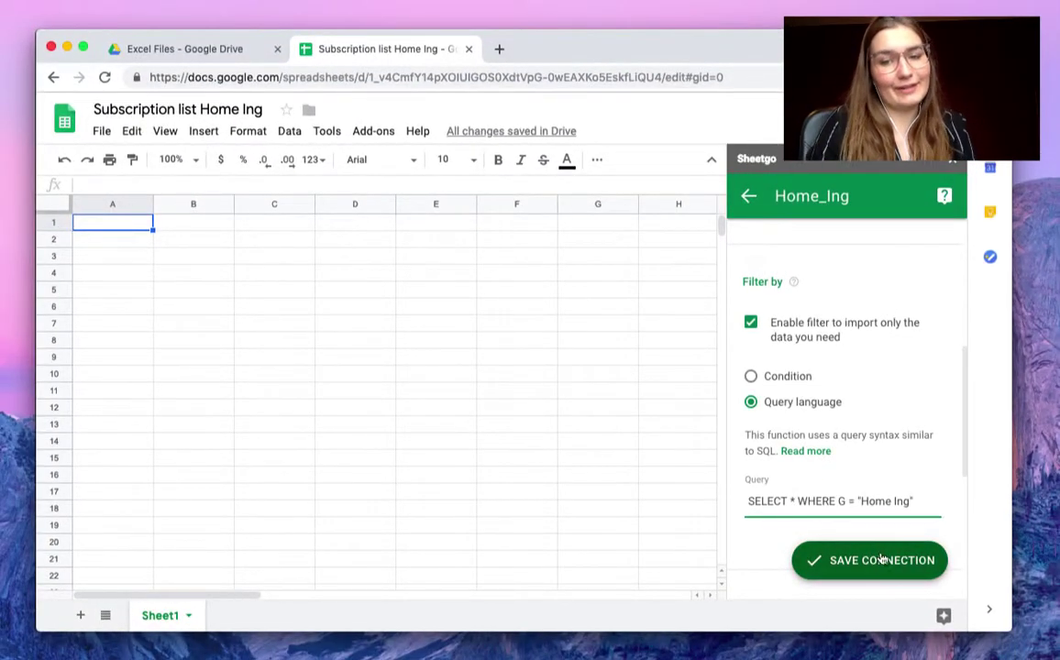
Save the connection and inspect the Subscribed to entries in the imported Home_Ing sheet.
{"action": "left_click", "coordinate": [882, 562]}
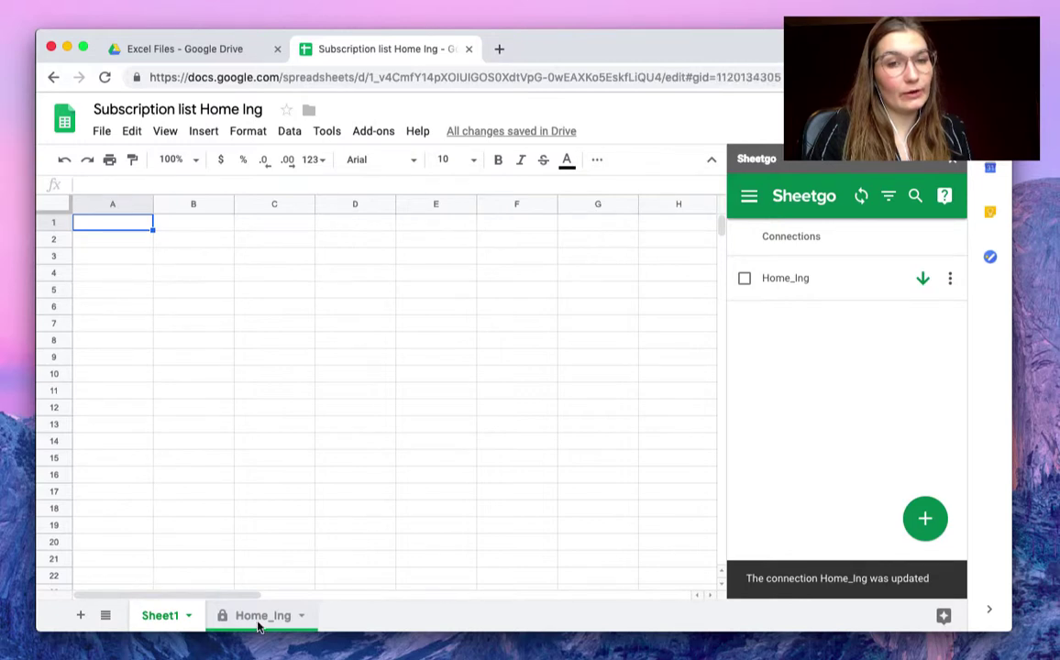
{"action": "left_click", "coordinate": [258, 625]}
{"action": "left_click_drag", "start_coordinate": [575, 242], "coordinate": [592, 273]}
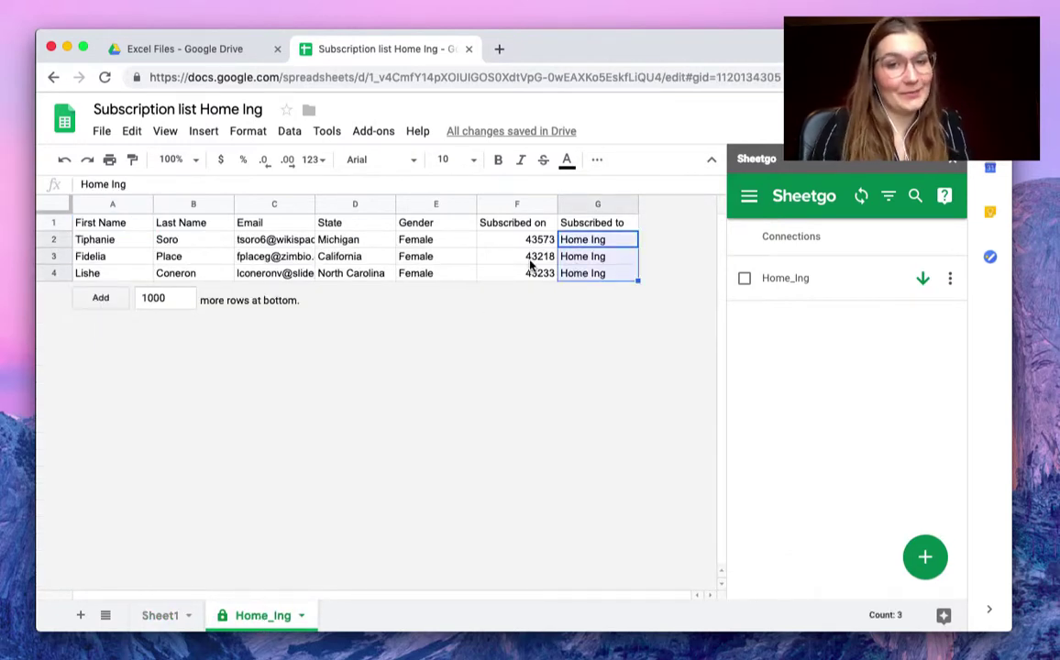